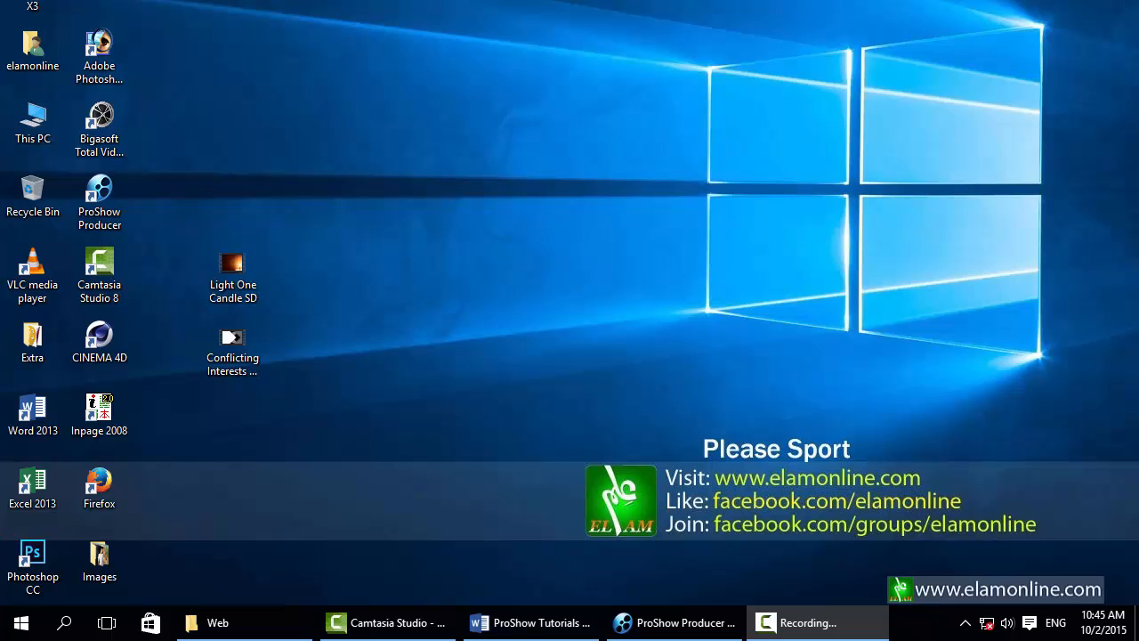
pyautogui.click(556, 627)
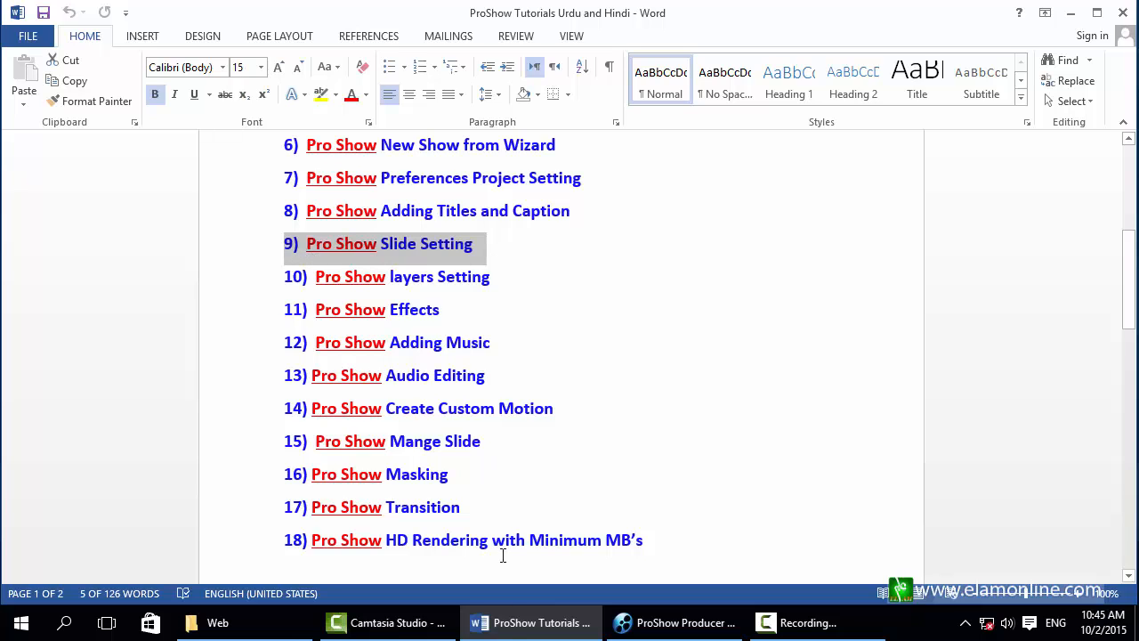
pyautogui.click(514, 628)
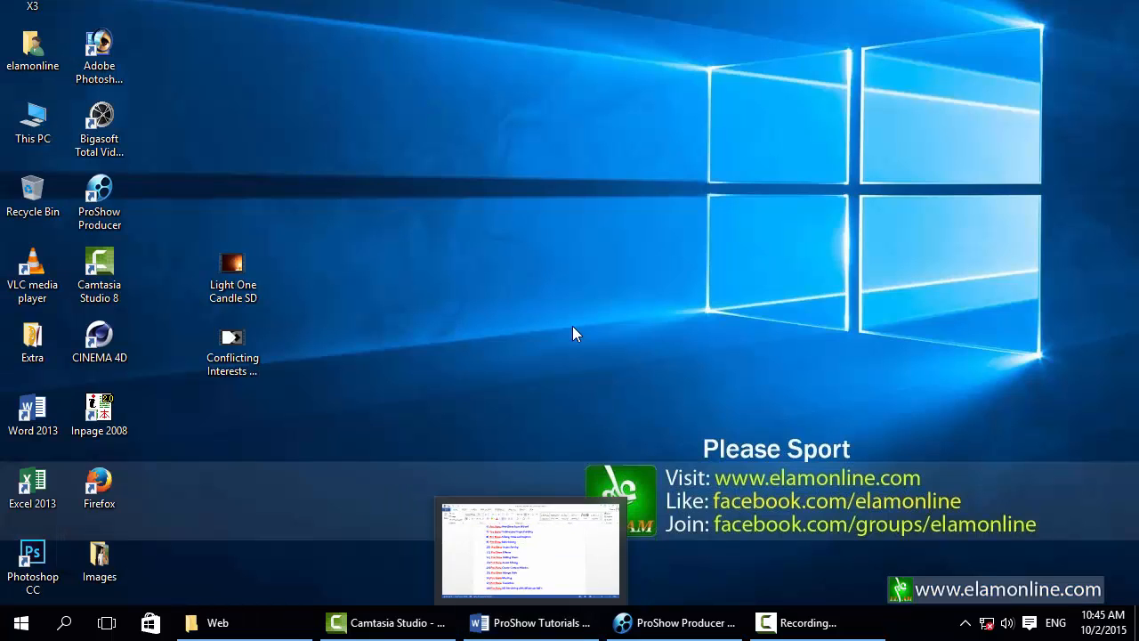
pyautogui.rightClick(523, 269)
pyautogui.click(556, 325)
pyautogui.rightClick(493, 285)
pyautogui.click(534, 342)
pyautogui.rightClick(473, 303)
pyautogui.click(504, 356)
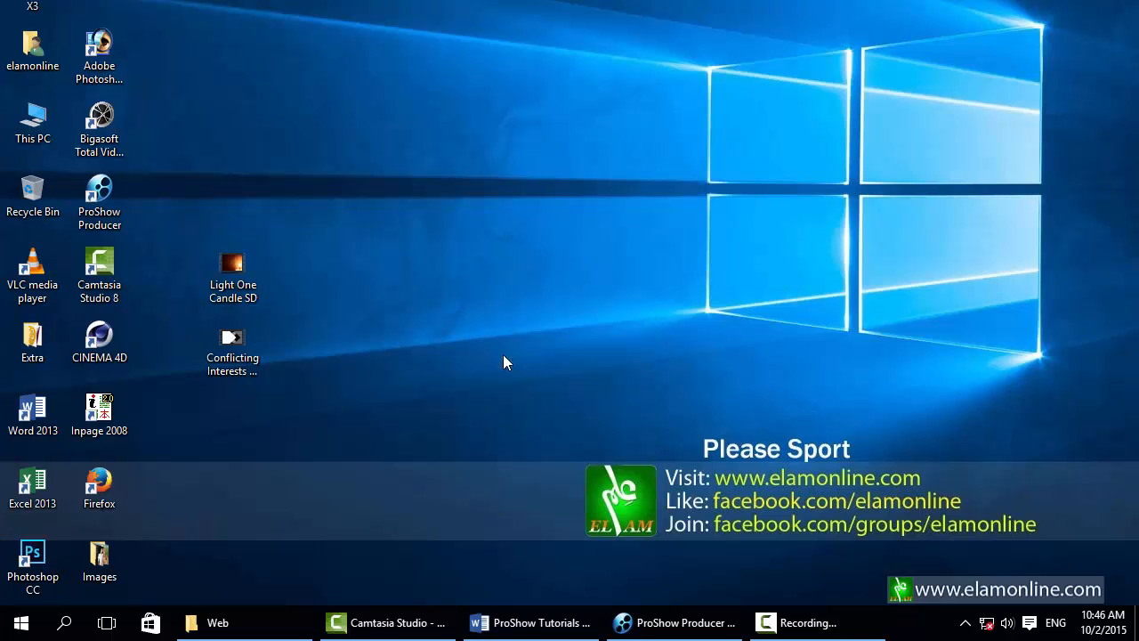
# Switch to ProShow Producer and add the first six pictures of the Images folder to the slide list
pyautogui.click(634, 622)
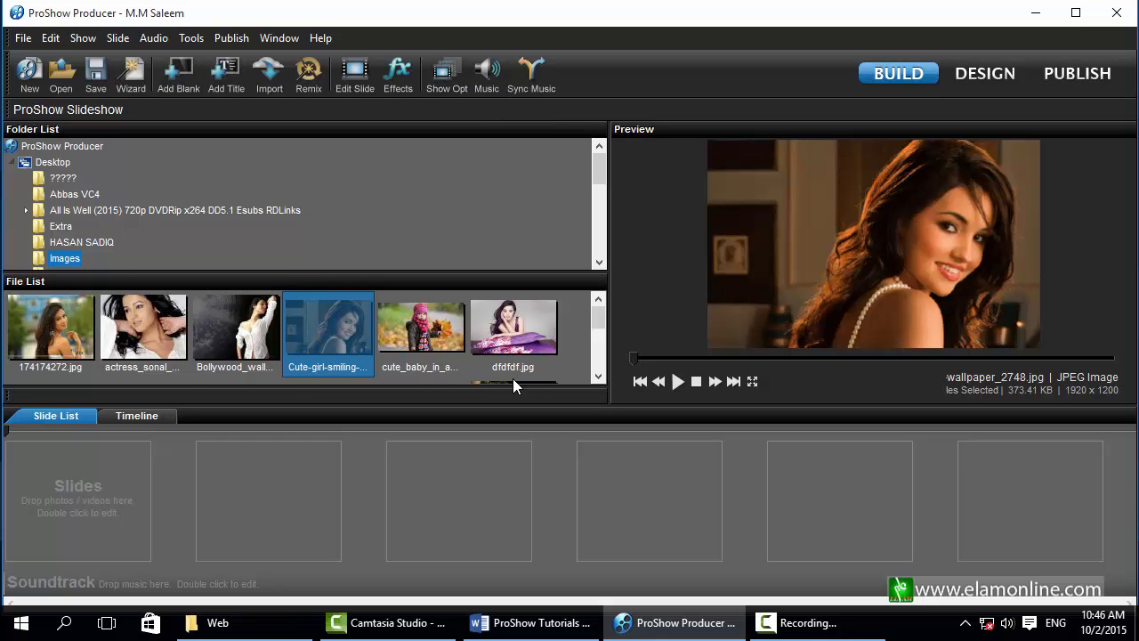
pyautogui.moveTo(577, 304)
pyautogui.mouseDown()
pyautogui.moveTo(577, 345)
pyautogui.moveTo(451, 370)
pyautogui.moveTo(56, 344)
pyautogui.moveTo(56, 532)
pyautogui.mouseUp()
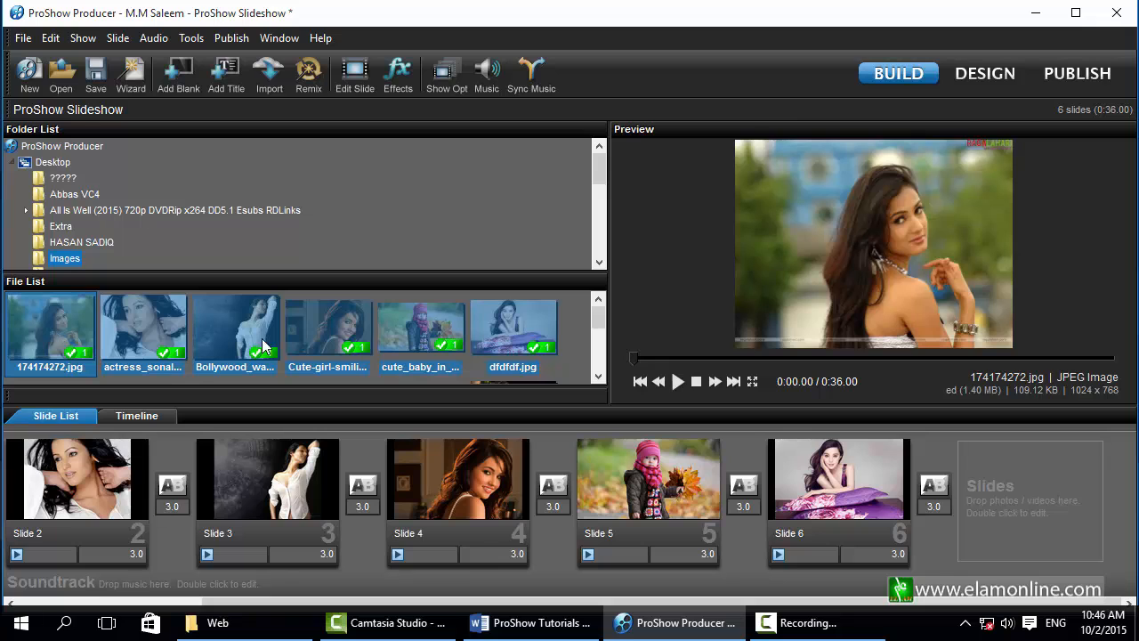
pyautogui.rightClick(234, 316)
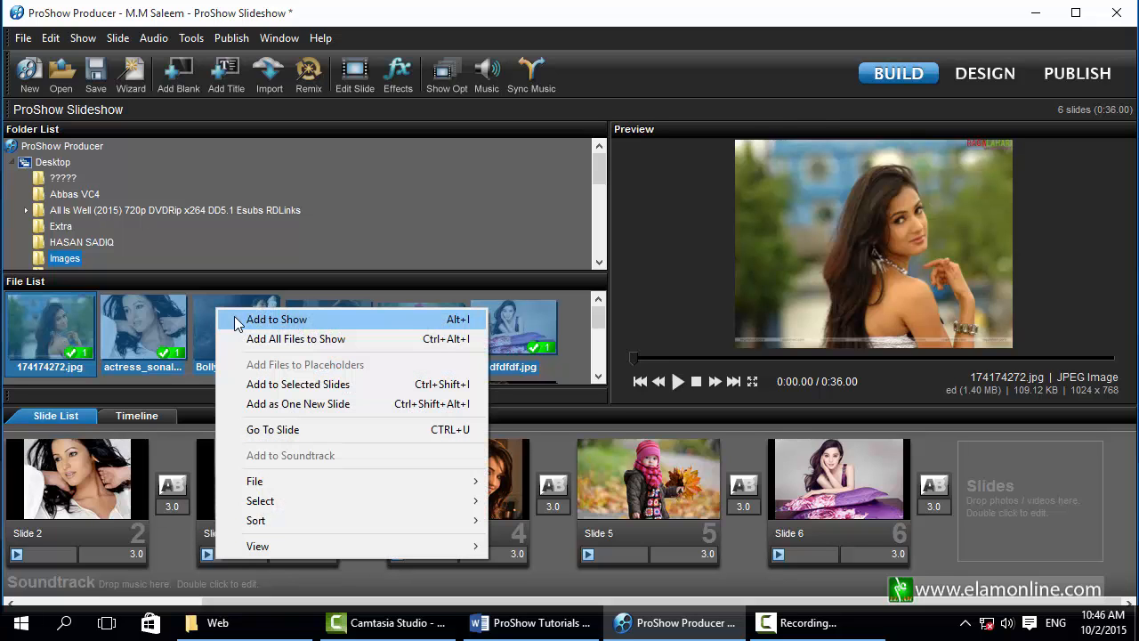
pyautogui.click(703, 513)
# Preview the individual slides in the slide list, ending on slide 6
pyautogui.click(881, 509)
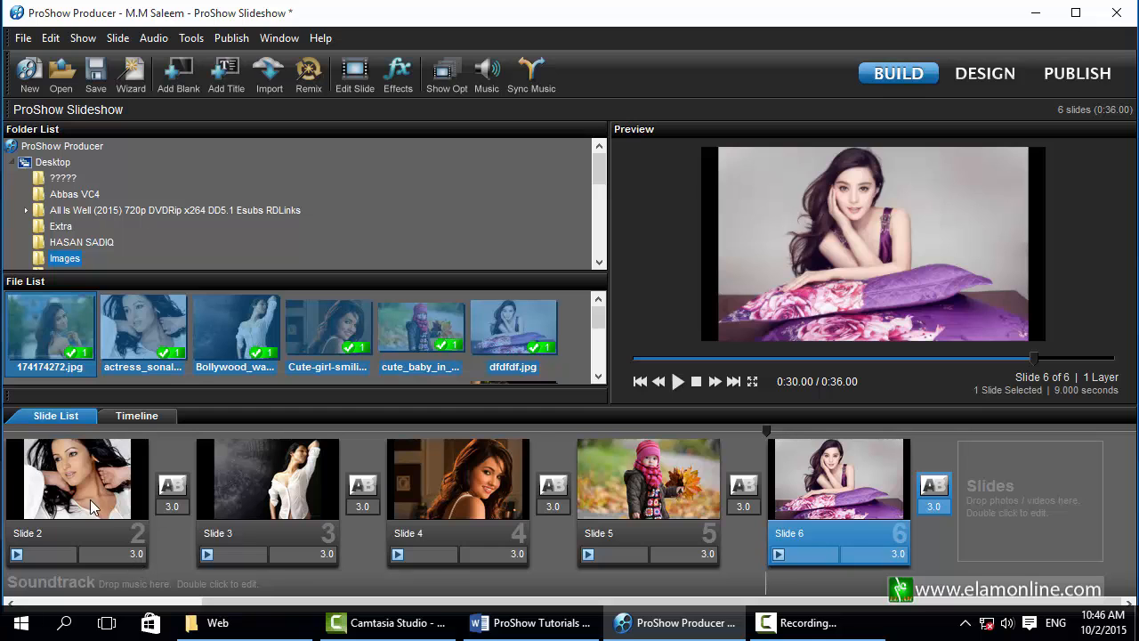
pyautogui.click(79, 479)
pyautogui.click(312, 477)
pyautogui.click(413, 470)
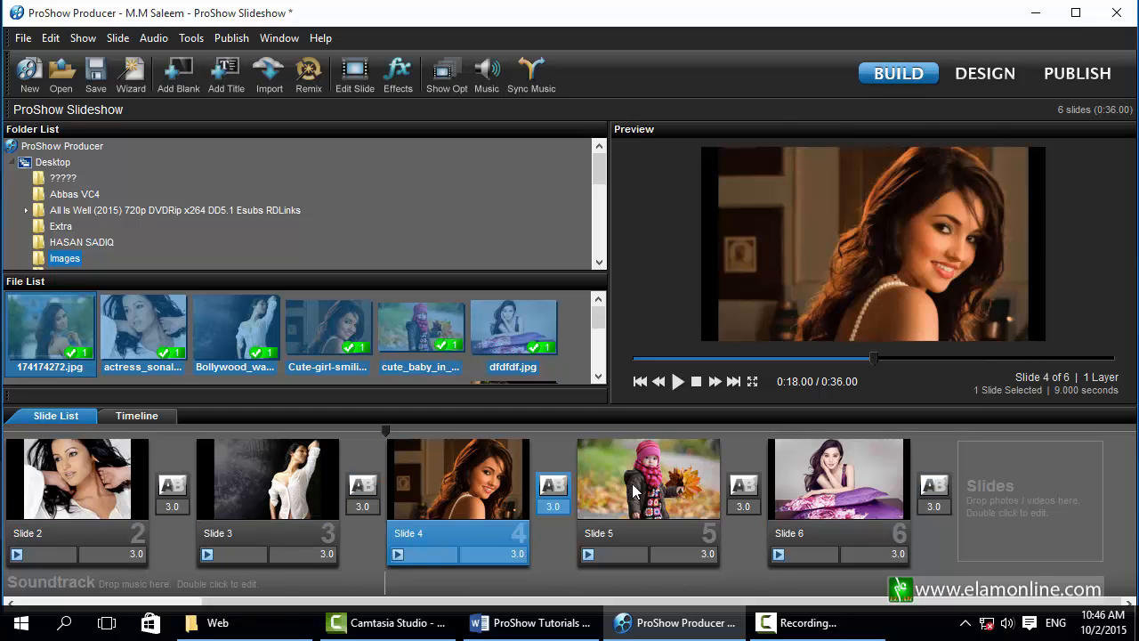
pyautogui.click(668, 489)
pyautogui.click(840, 475)
pyautogui.click(670, 474)
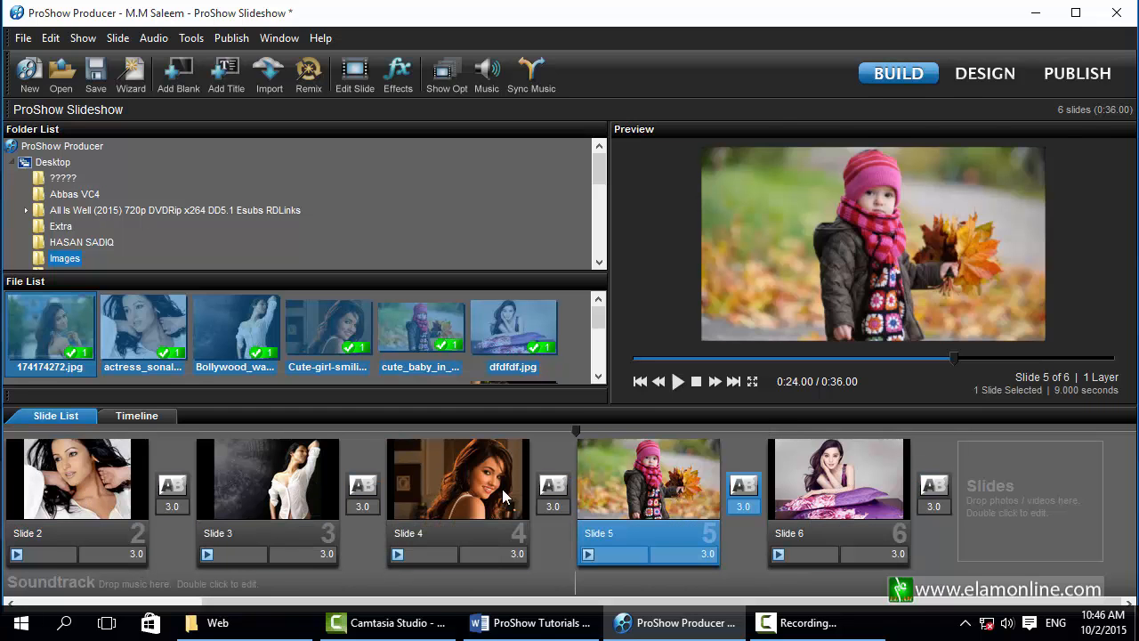
pyautogui.click(443, 497)
pyautogui.click(325, 488)
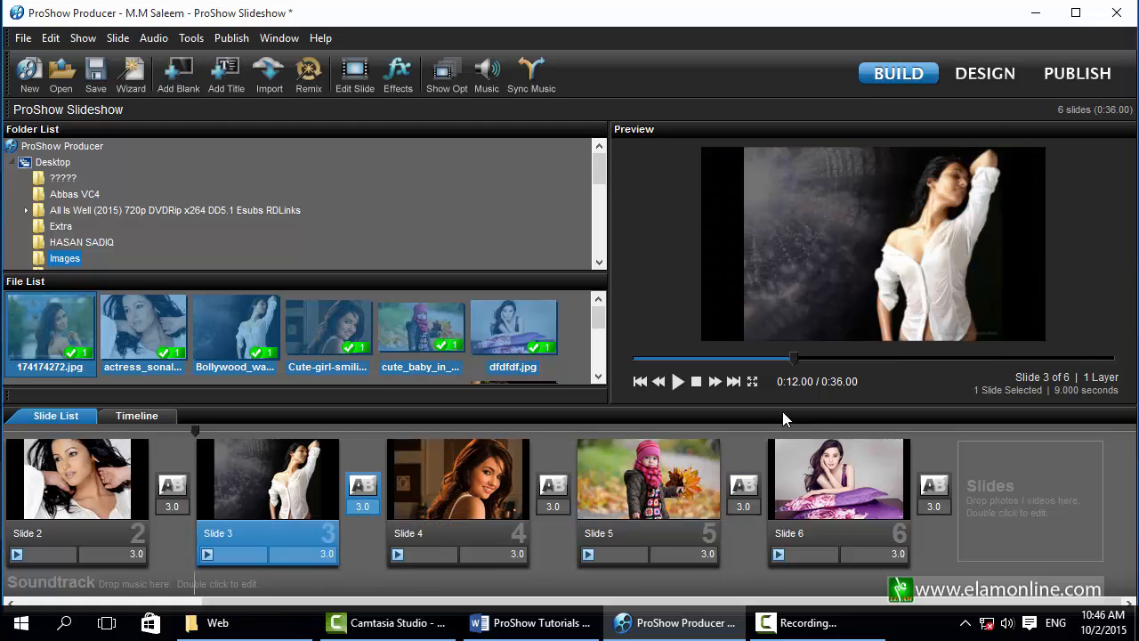
pyautogui.click(855, 486)
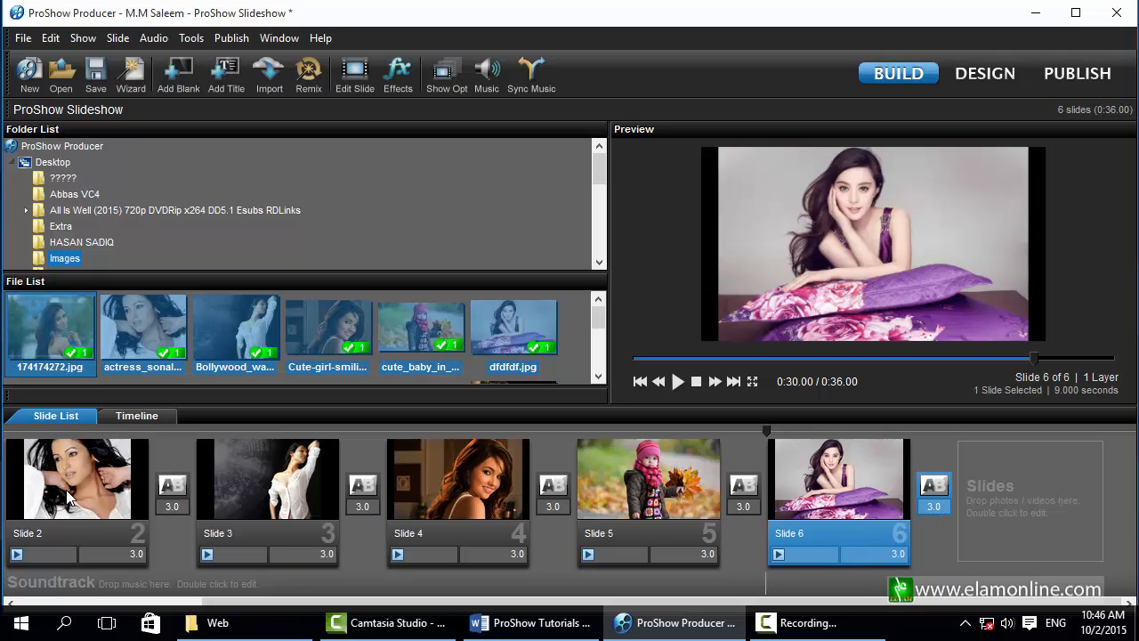
# Append Sonal-Chauhan-Wallpaper-008.jpg as slide 7 and set its slide time to 15 seconds
pyautogui.moveTo(598, 316); pyautogui.dragTo(604, 337)
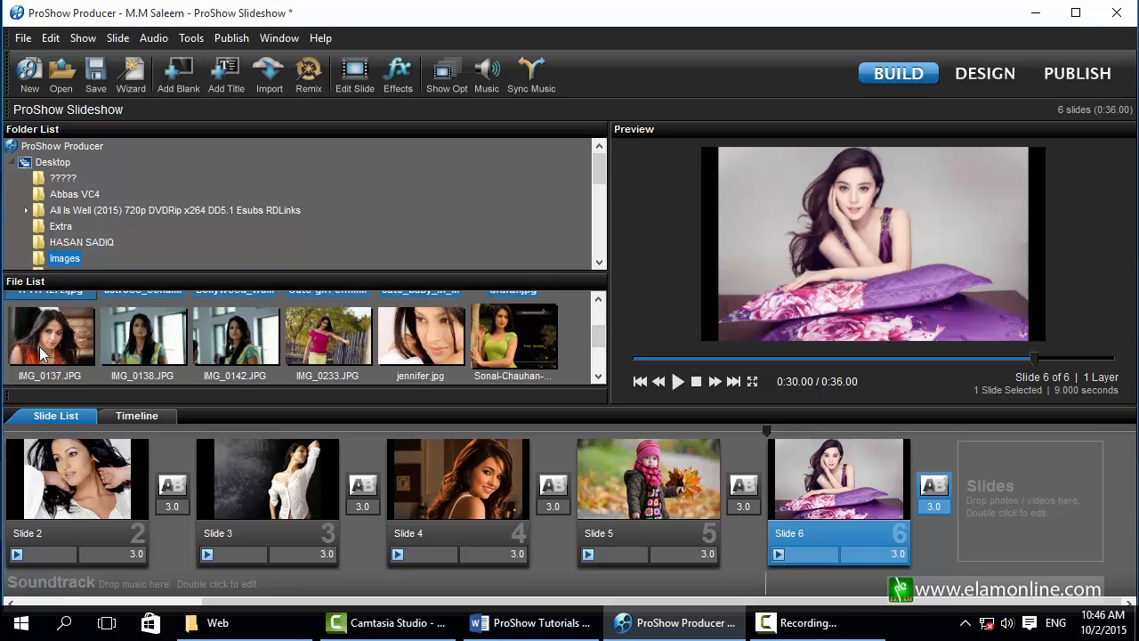
pyautogui.moveTo(42, 355)
pyautogui.mouseDown()
pyautogui.moveTo(875, 440)
pyautogui.moveTo(1004, 481)
pyautogui.moveTo(149, 368)
pyautogui.moveTo(482, 334)
pyautogui.moveTo(981, 458)
pyautogui.moveTo(1018, 475)
pyautogui.moveTo(1005, 488)
pyautogui.mouseUp()
pyautogui.click(693, 243)
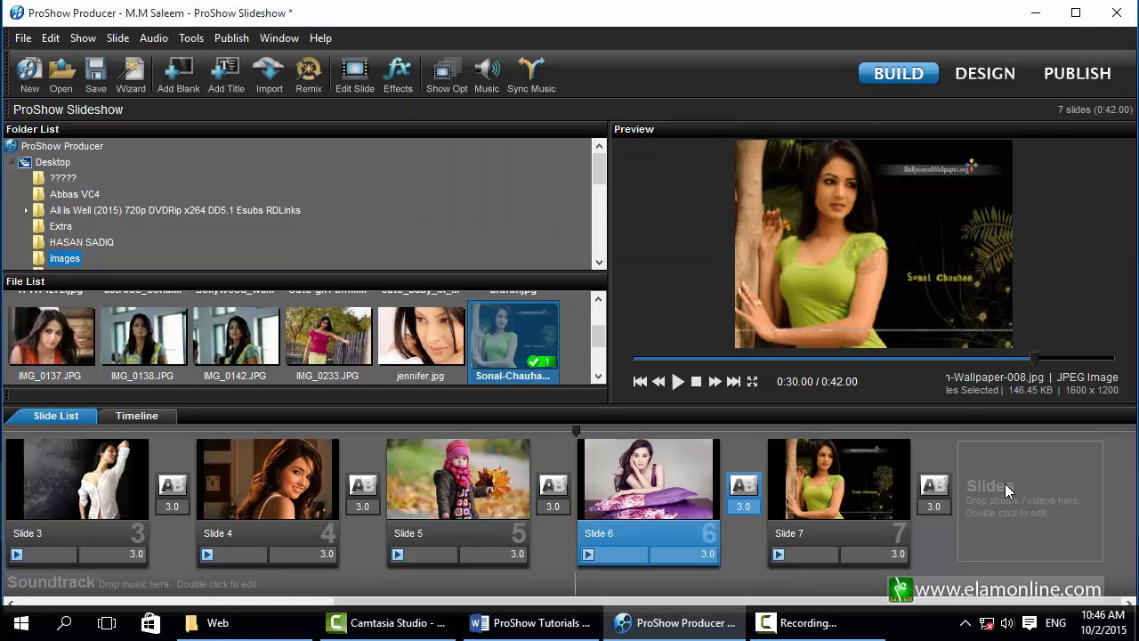
pyautogui.click(899, 555)
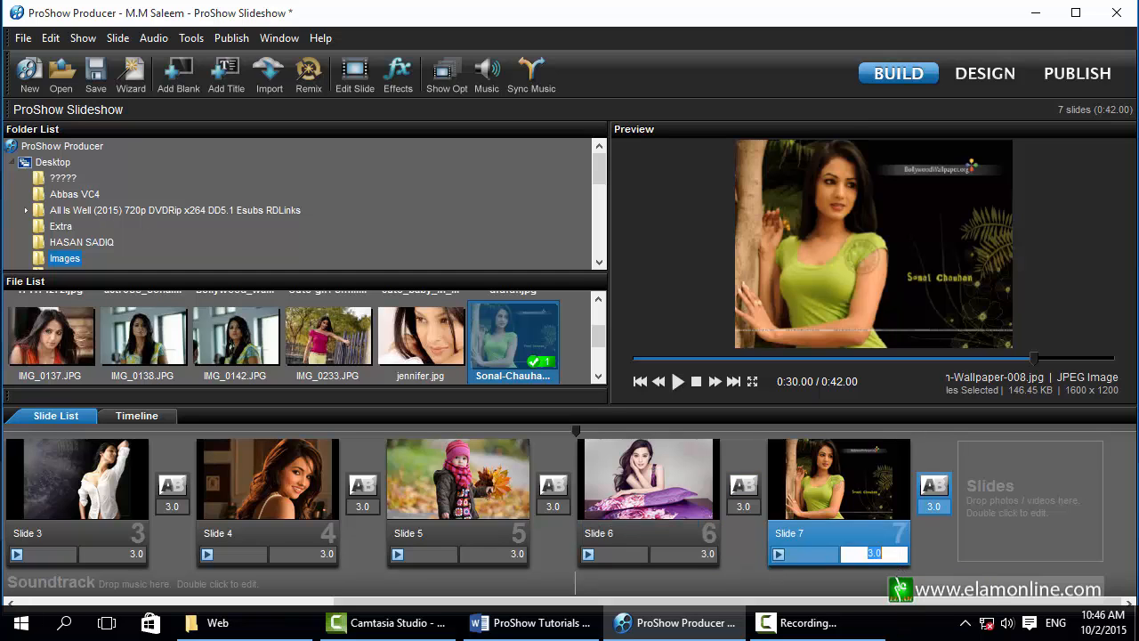
pyautogui.write('15')
pyautogui.press('Return')
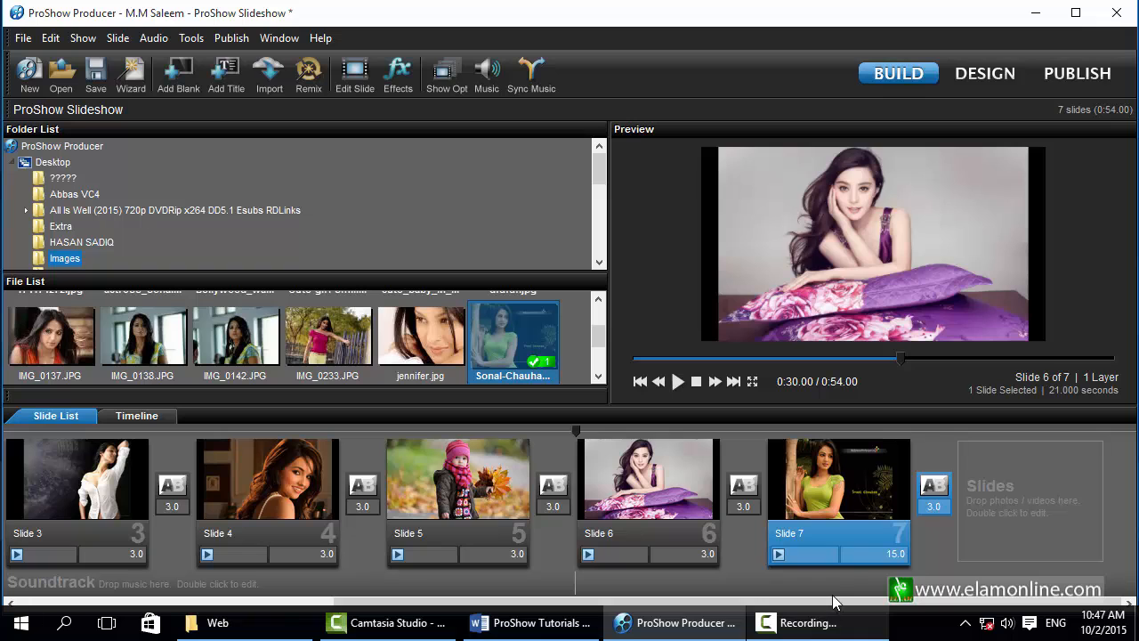
# Open the slide options of slide 7 and reposition their window so its contents are visible
pyautogui.click(856, 496)
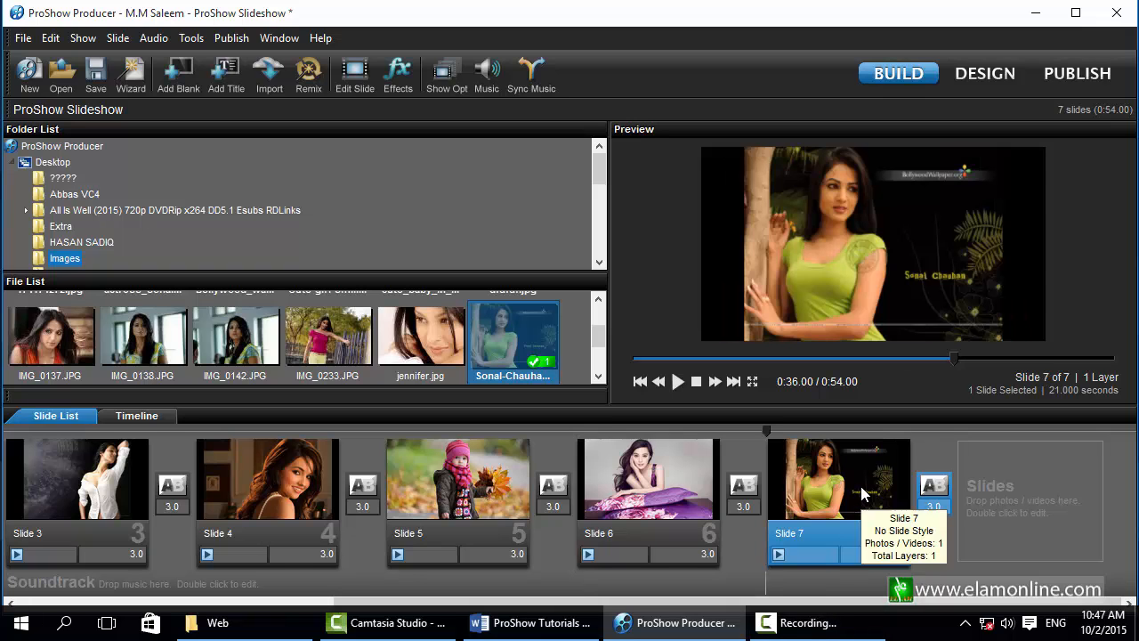
pyautogui.doubleClick(854, 463)
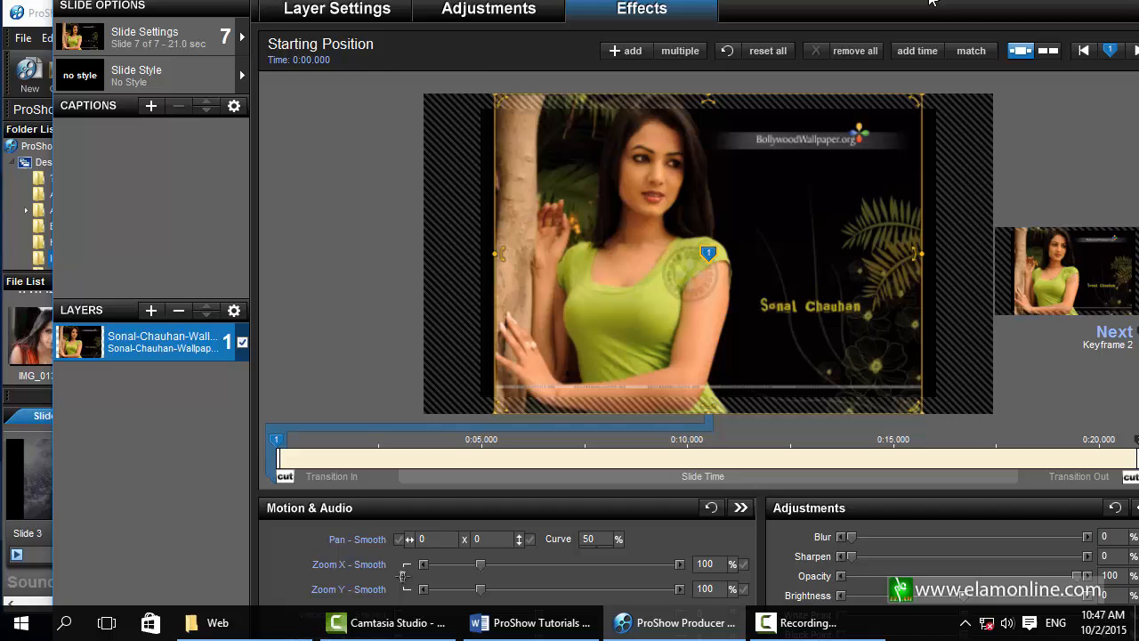
pyautogui.moveTo(929, 0); pyautogui.dragTo(904, 39)
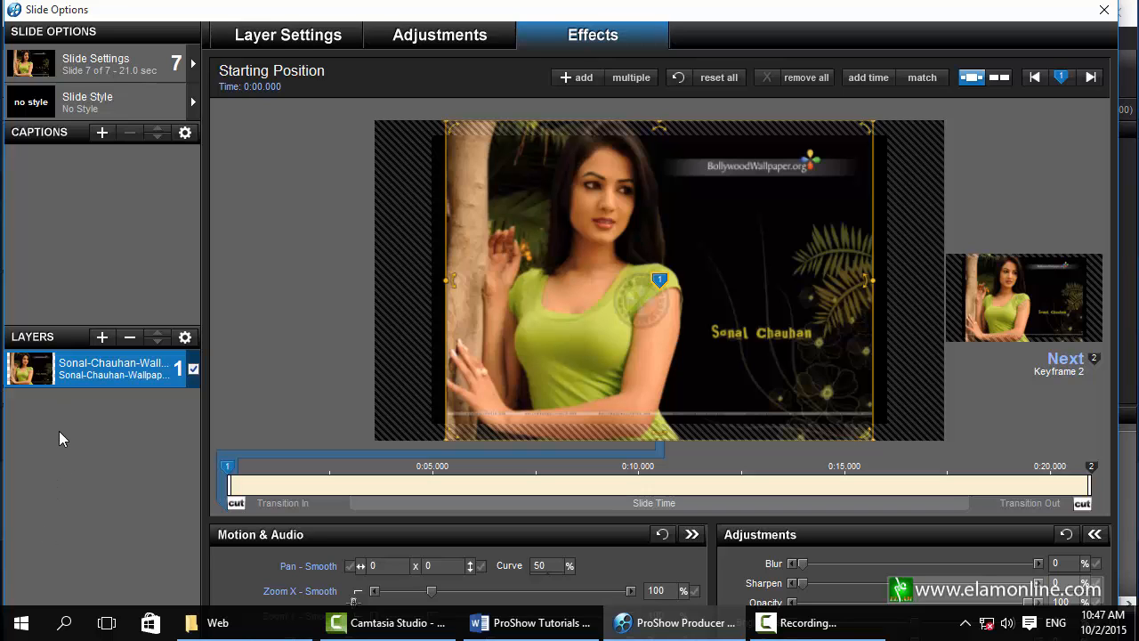
# Add the Light One Candle SD video from the Desktop as a layer and enlarge it to about 134% to fill the frame
pyautogui.moveTo(38, 368)
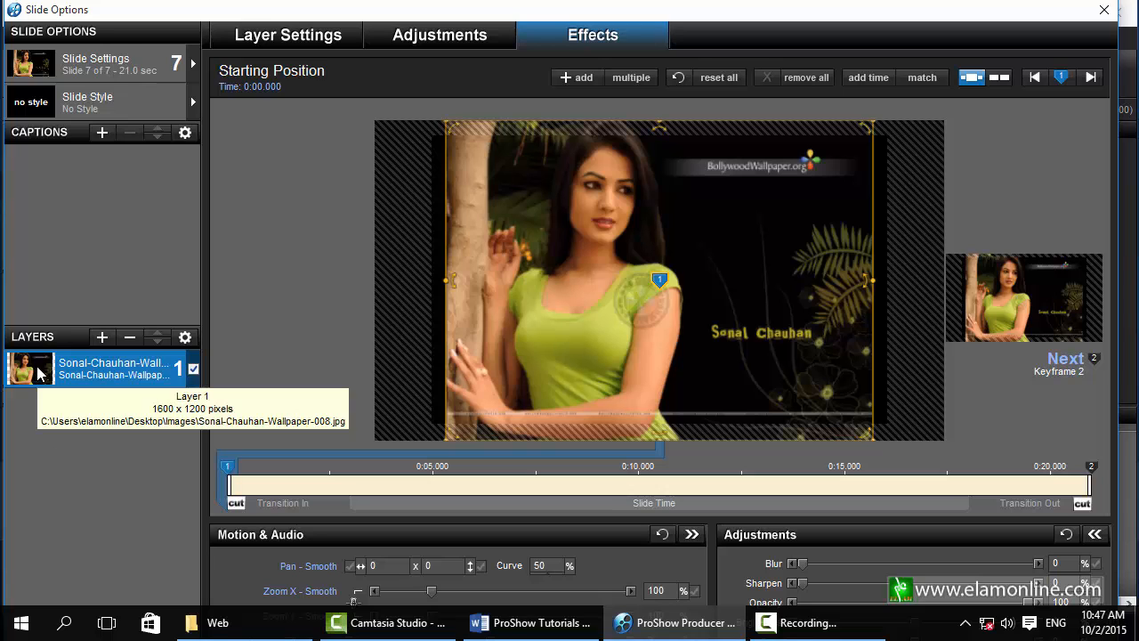
pyautogui.click(104, 341)
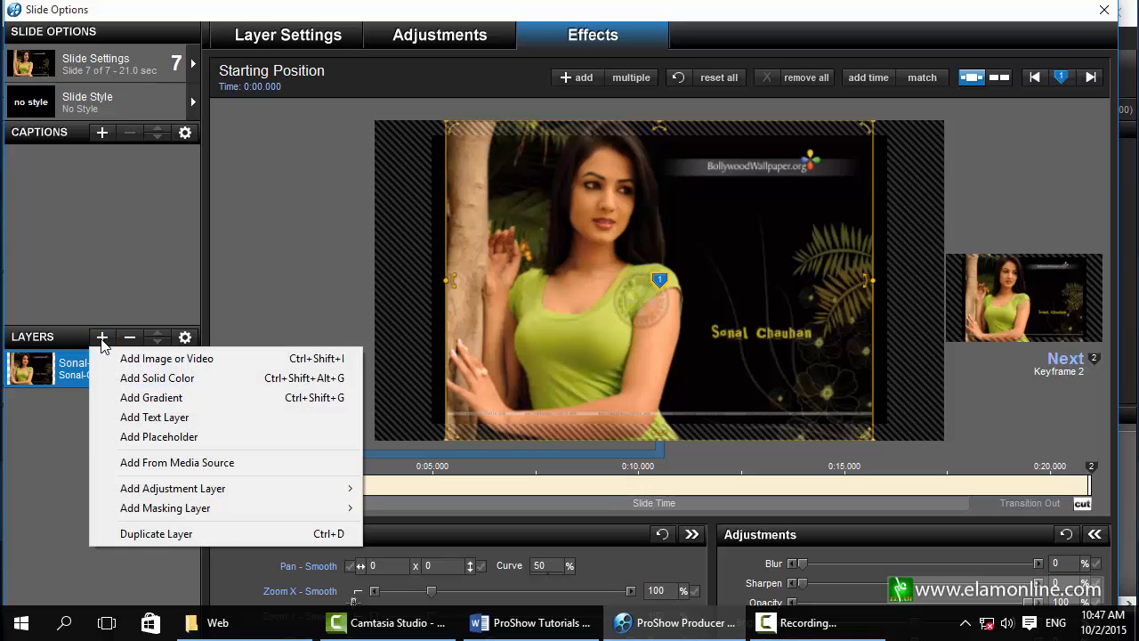
pyautogui.click(179, 365)
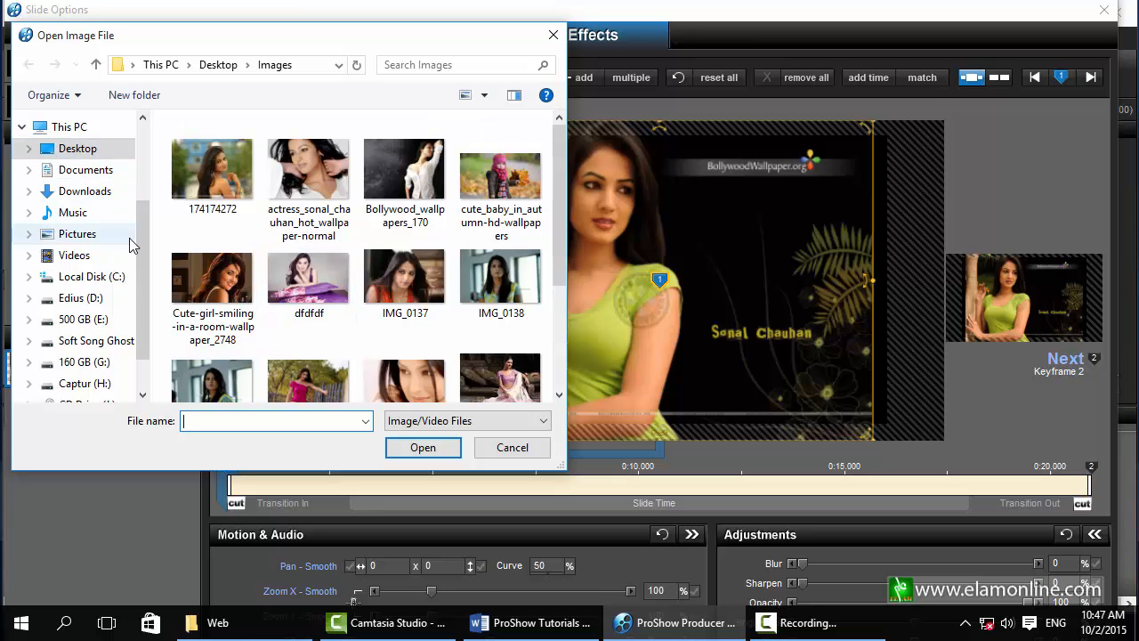
pyautogui.scroll(3, 86, 162)
pyautogui.click(81, 156)
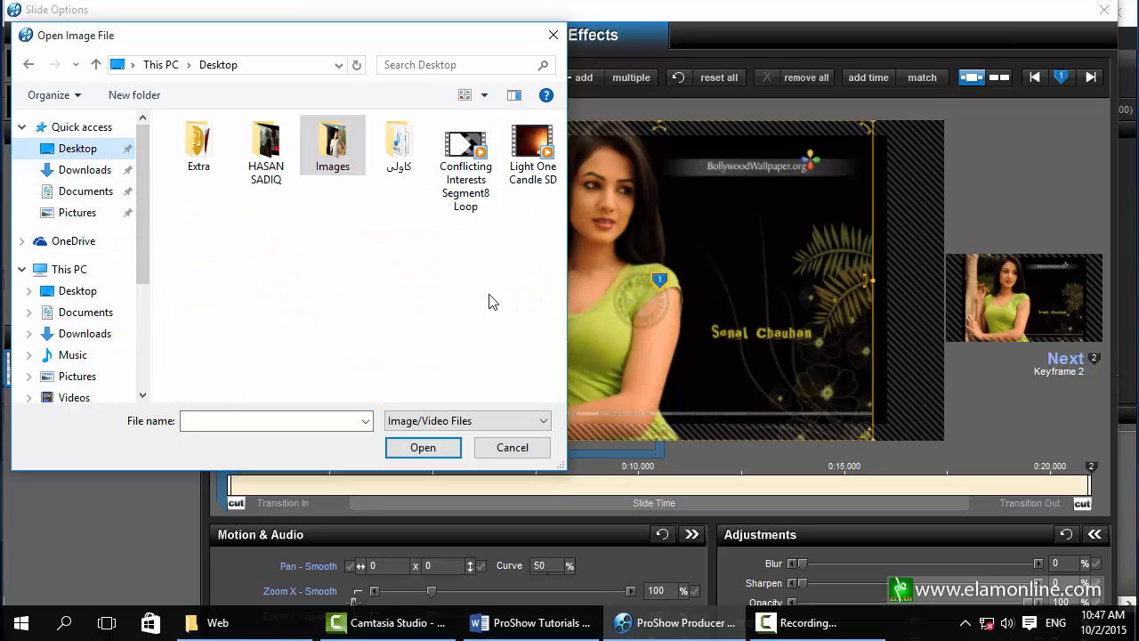
pyautogui.click(532, 153)
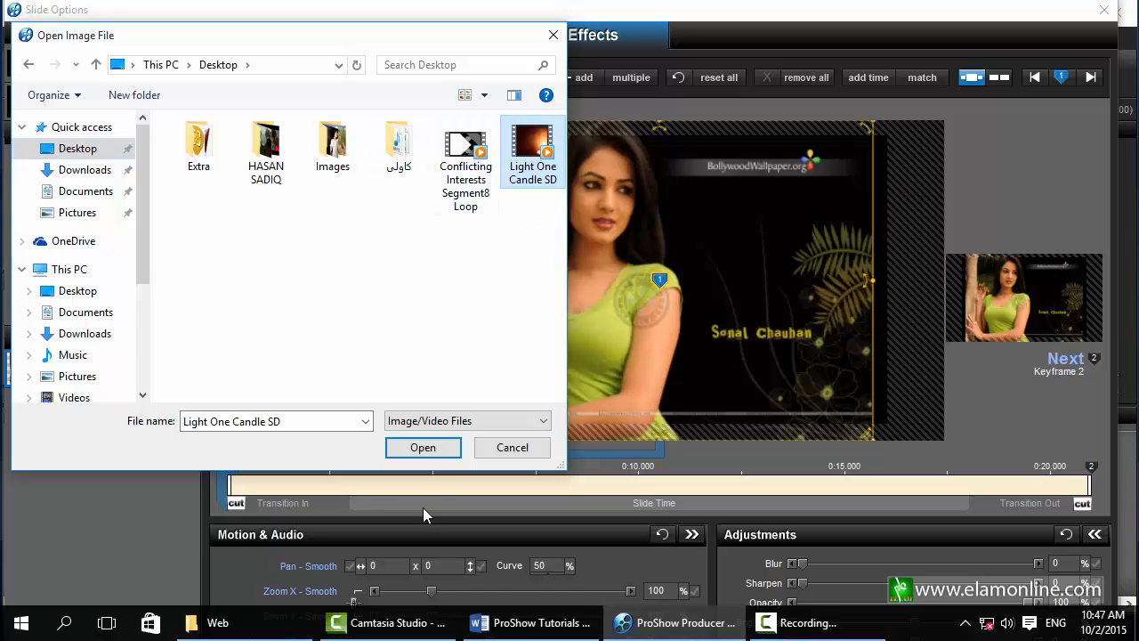
pyautogui.click(423, 450)
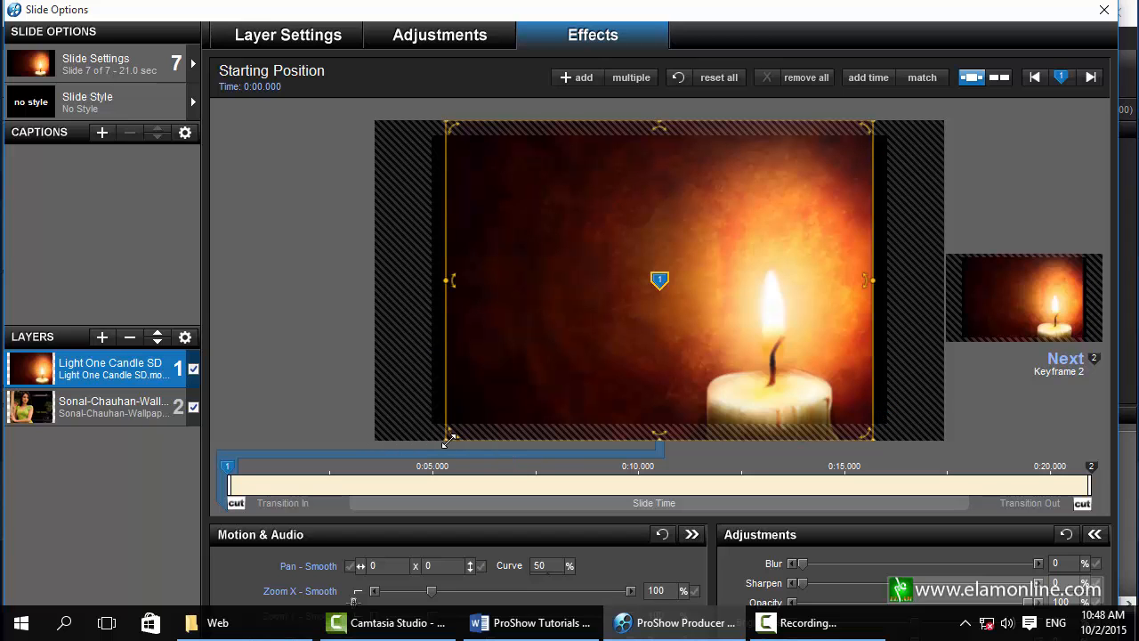
pyautogui.moveTo(446, 439); pyautogui.dragTo(384, 469)
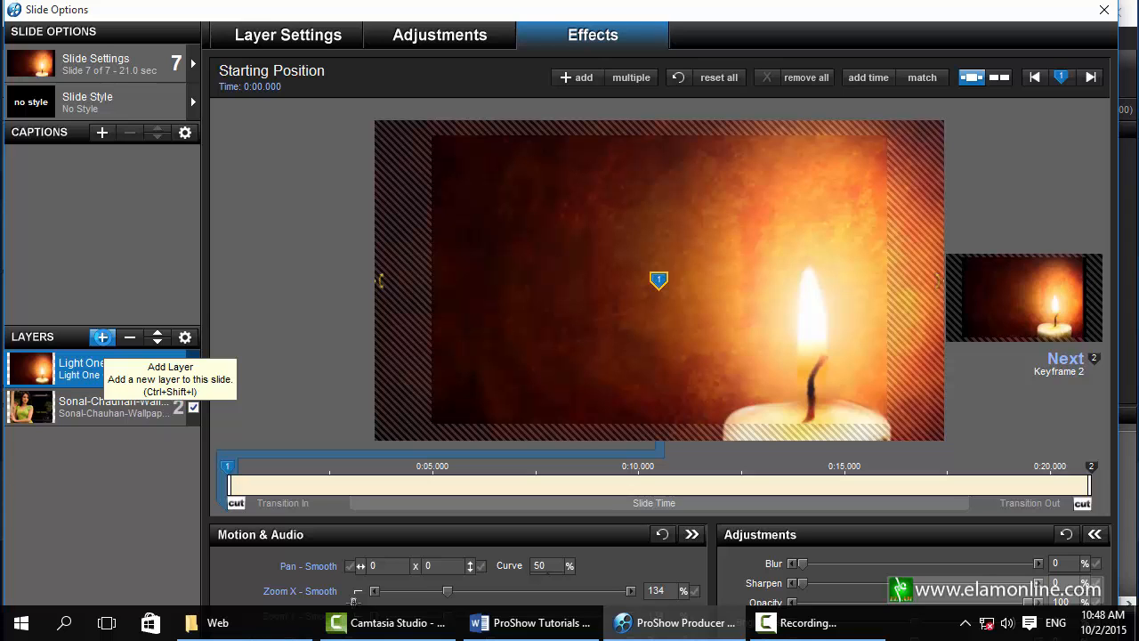
# Add the Conflicting Interests Segment8 Loop video as a layer and move the Light One Candle SD layer to the bottom of the stack
pyautogui.click(101, 336)
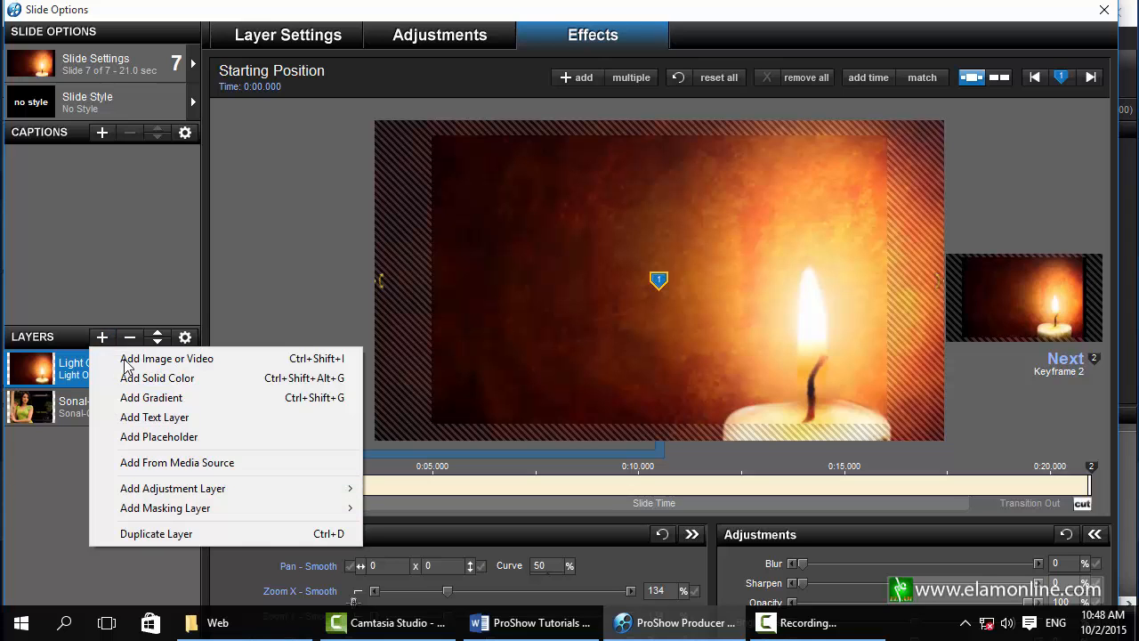
pyautogui.click(165, 360)
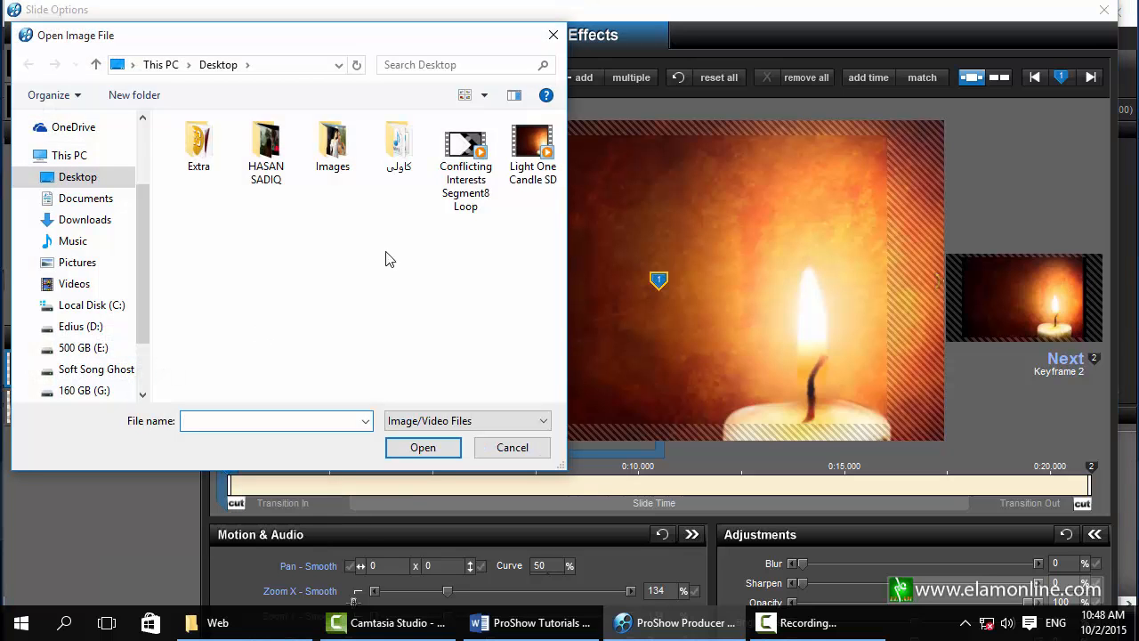
pyautogui.click(459, 169)
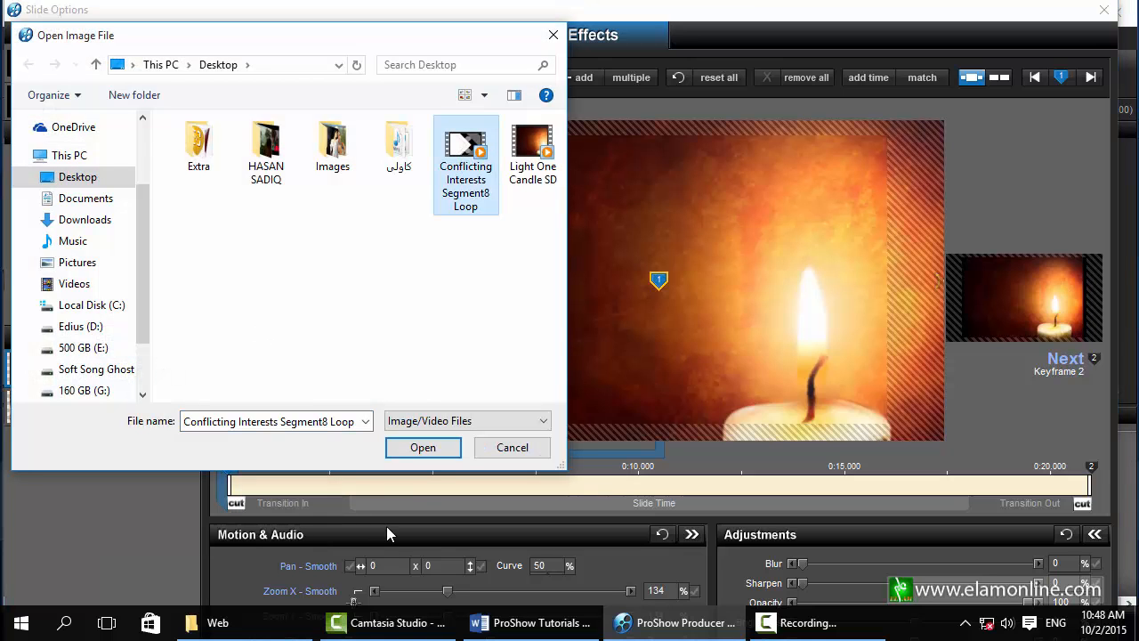
pyautogui.click(426, 450)
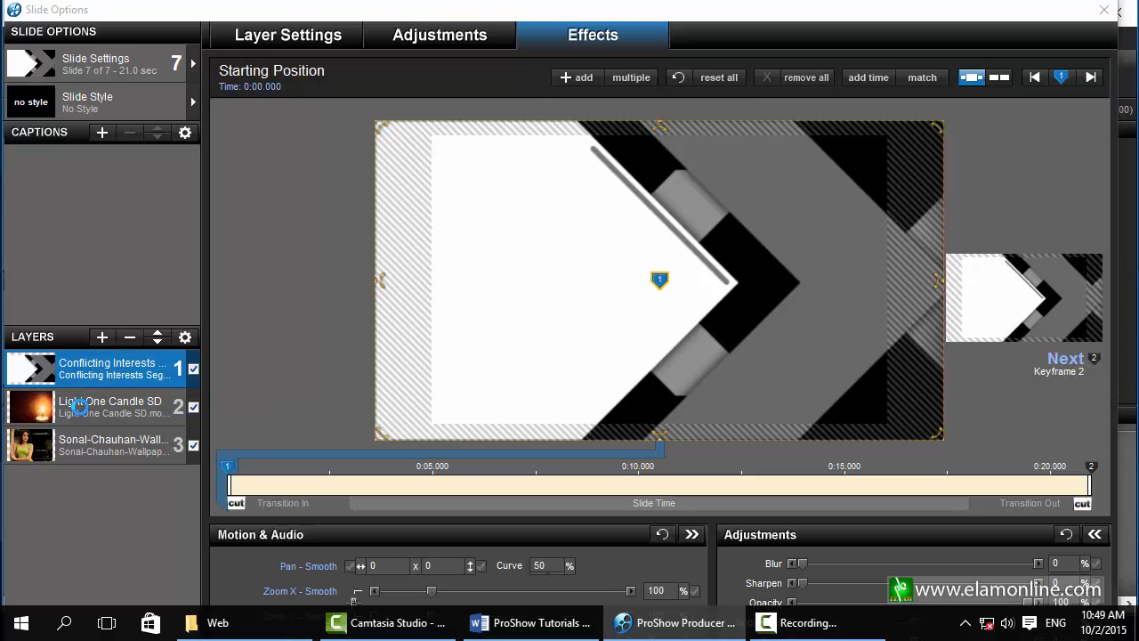
pyautogui.click(80, 406)
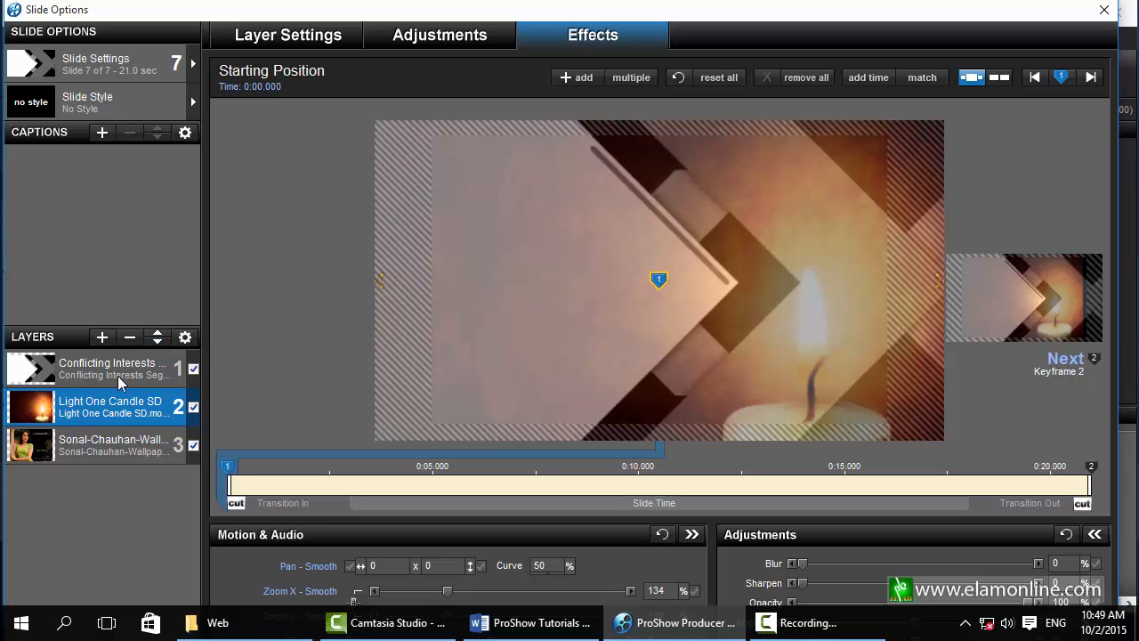
pyautogui.click(159, 343)
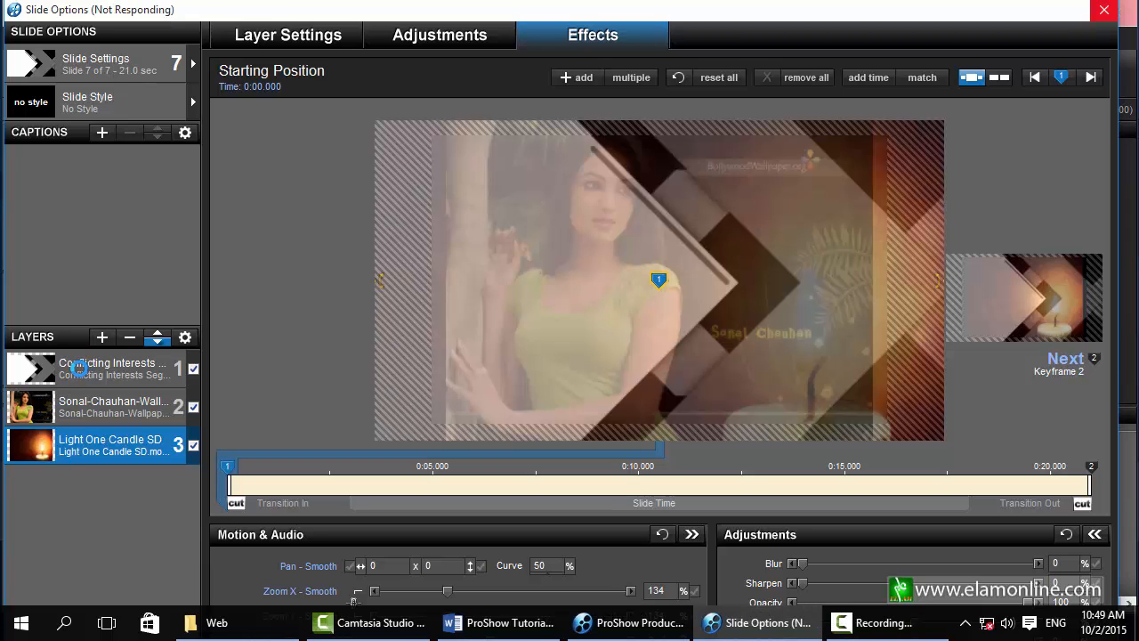
# Use the Conflicting Interests layer as a masking layer and enlarge the masked wallpaper layer to fill the frame width
pyautogui.click(78, 367)
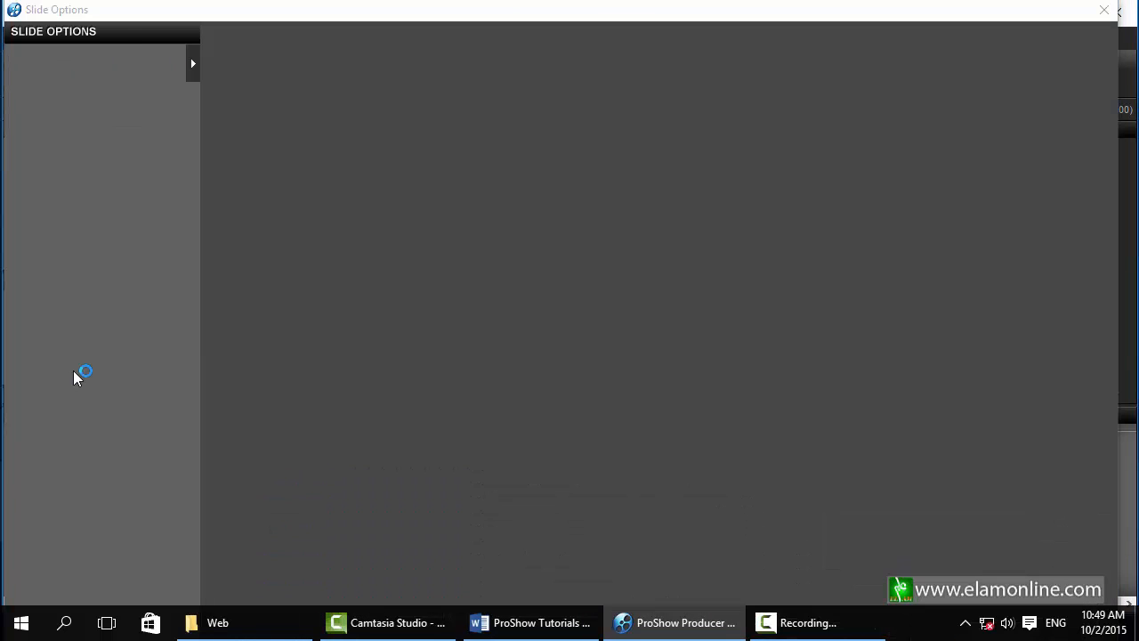
pyautogui.rightClick(73, 369)
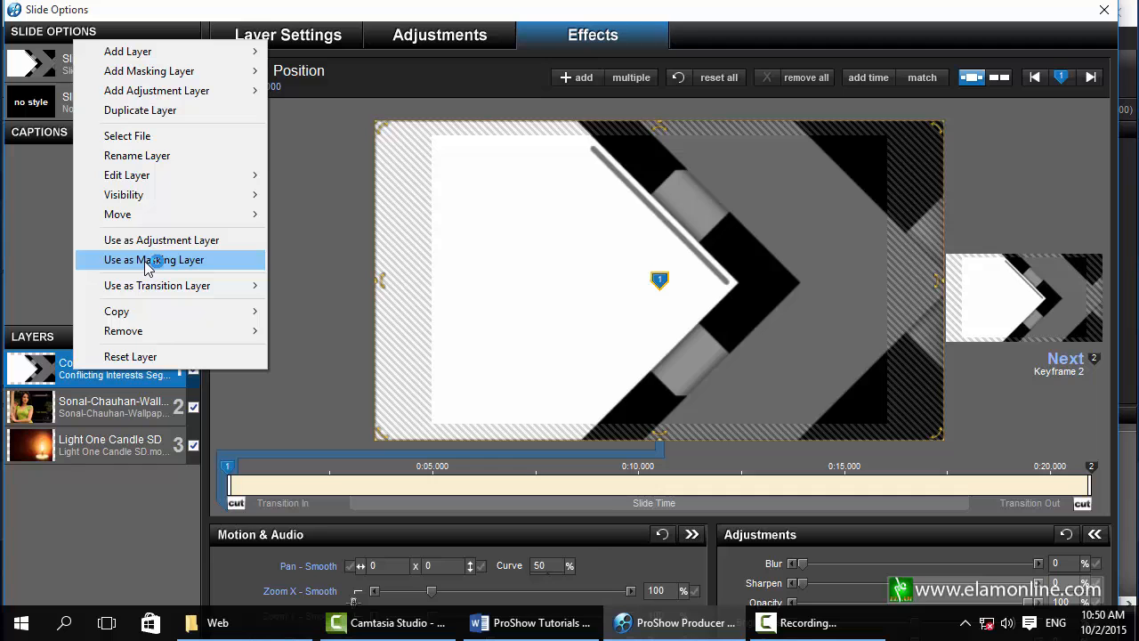
pyautogui.click(148, 261)
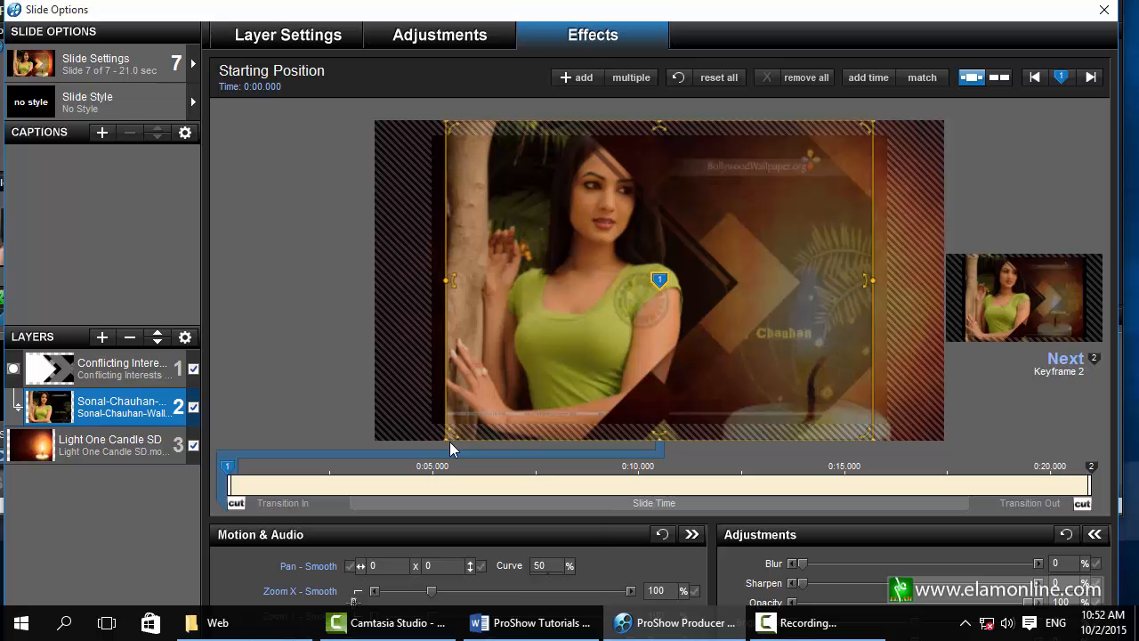
pyautogui.moveTo(447, 436); pyautogui.dragTo(375, 487)
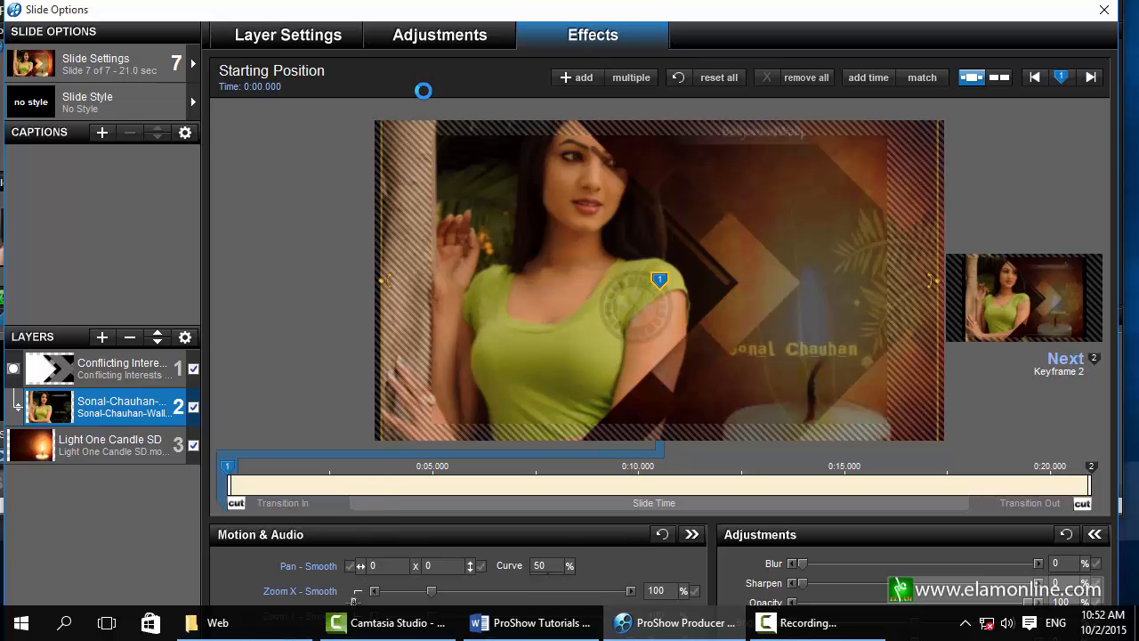
# Accept the slide 7 layer changes and reposition the main program window so it is fully visible
pyautogui.moveTo(422, 10); pyautogui.dragTo(398, 0)
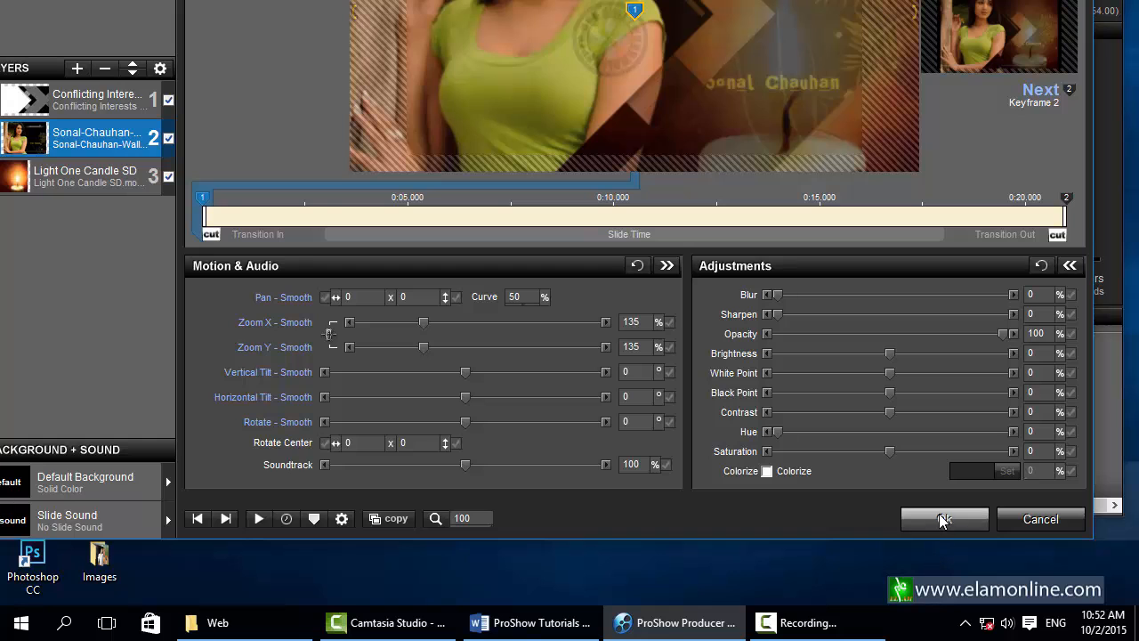
pyautogui.click(942, 521)
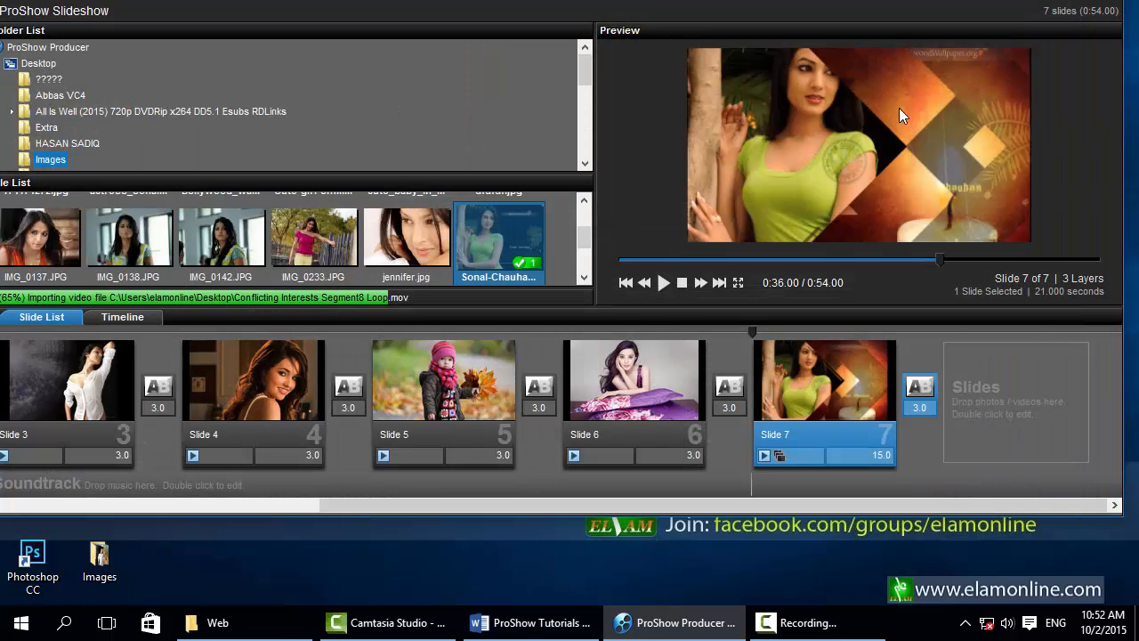
pyautogui.moveTo(633, 0); pyautogui.dragTo(613, 16)
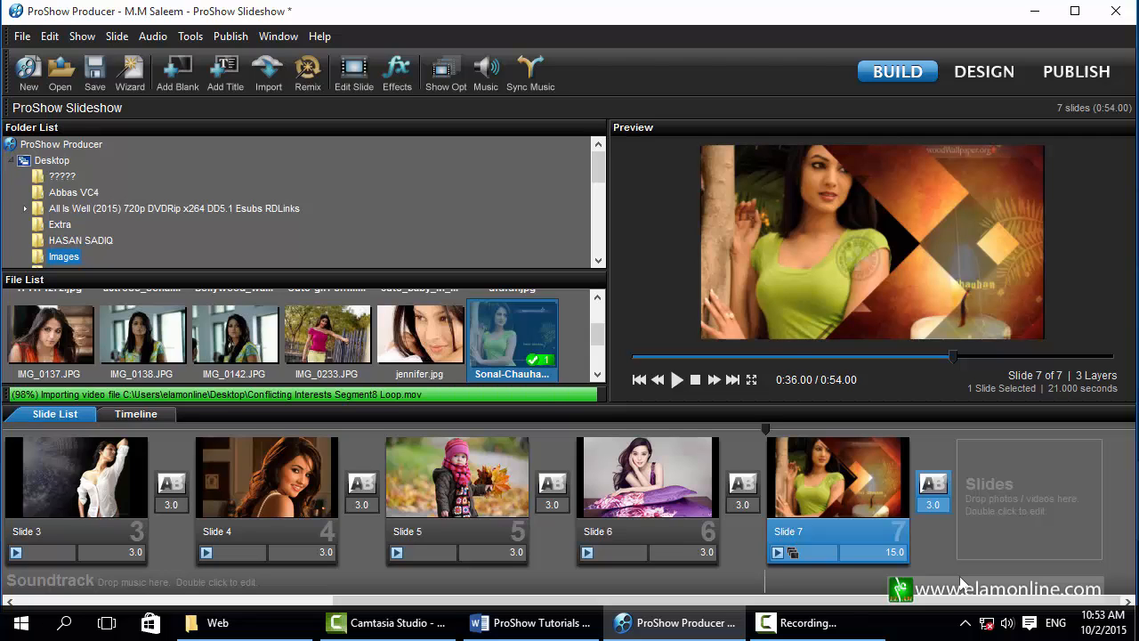
# Play slide 7 in the preview to check the masked photo over the candle video
pyautogui.click(678, 379)
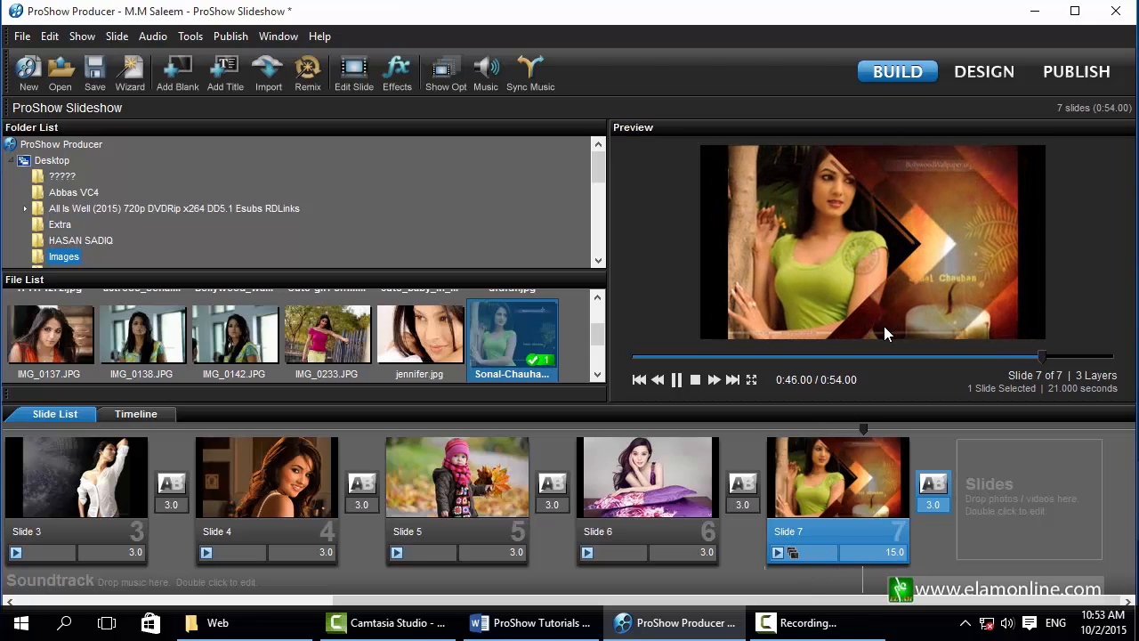
pyautogui.moveTo(843, 487)
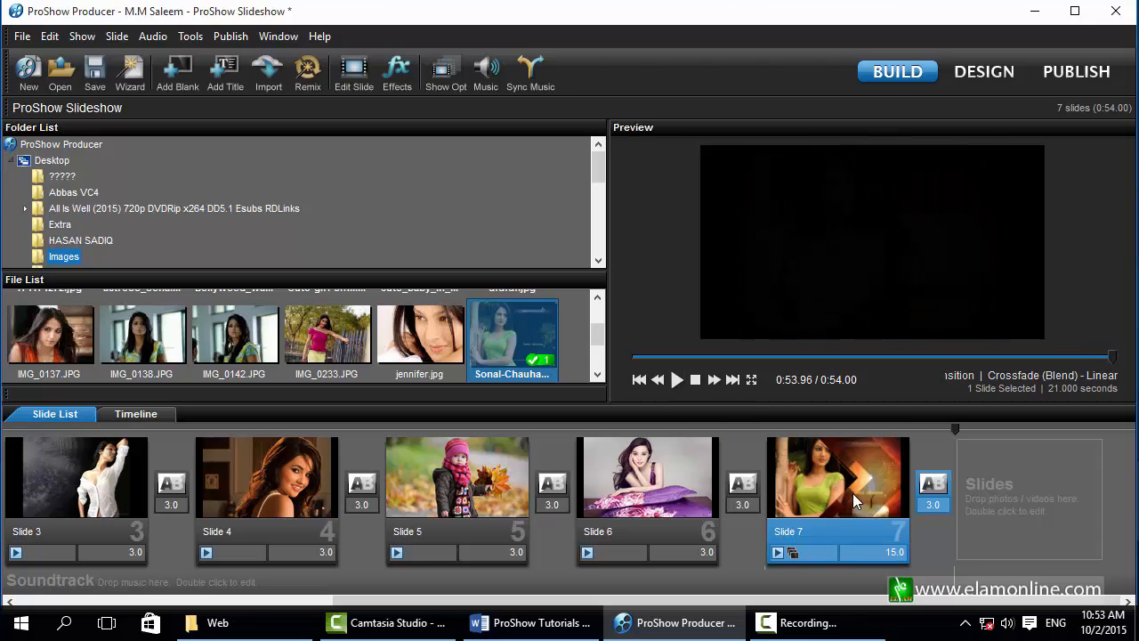
# Minimize the slideshow program and move the Conflicting Interests Segment8 Loop file beside Light One Candle SD on the Desktop
pyautogui.click(1034, 10)
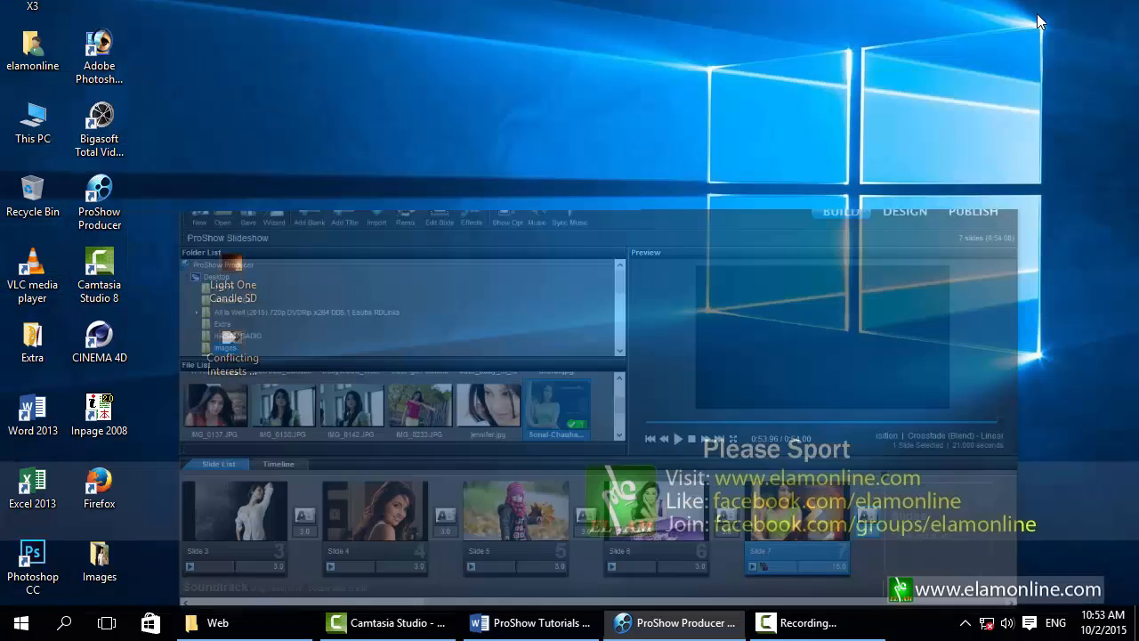
pyautogui.moveTo(230, 355); pyautogui.dragTo(364, 283)
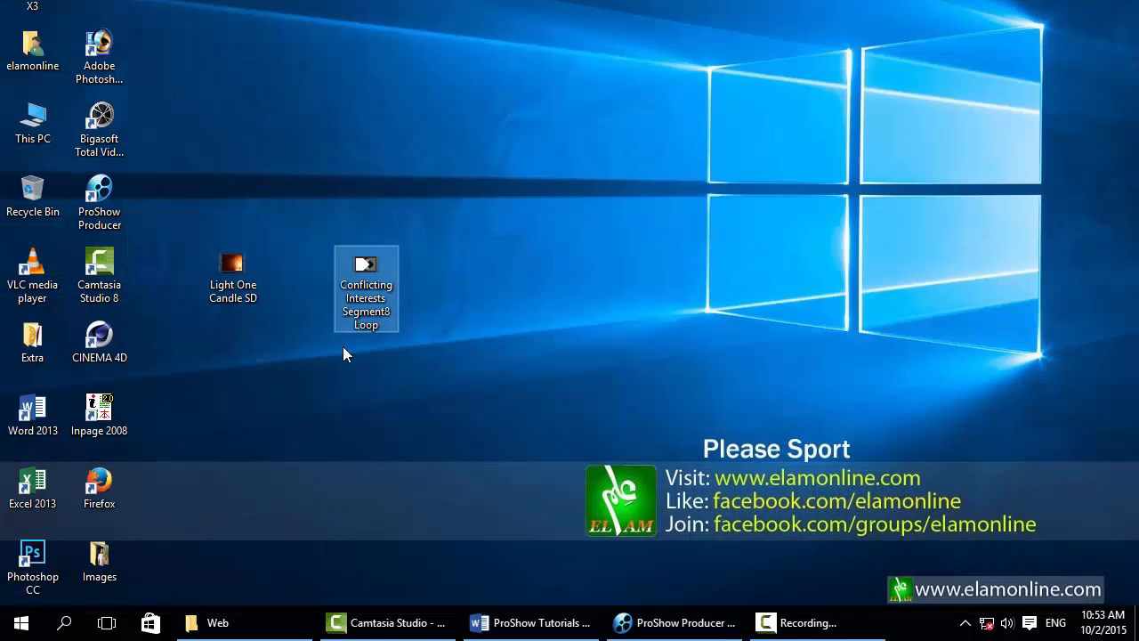
pyautogui.moveTo(314, 220); pyautogui.dragTo(438, 390)
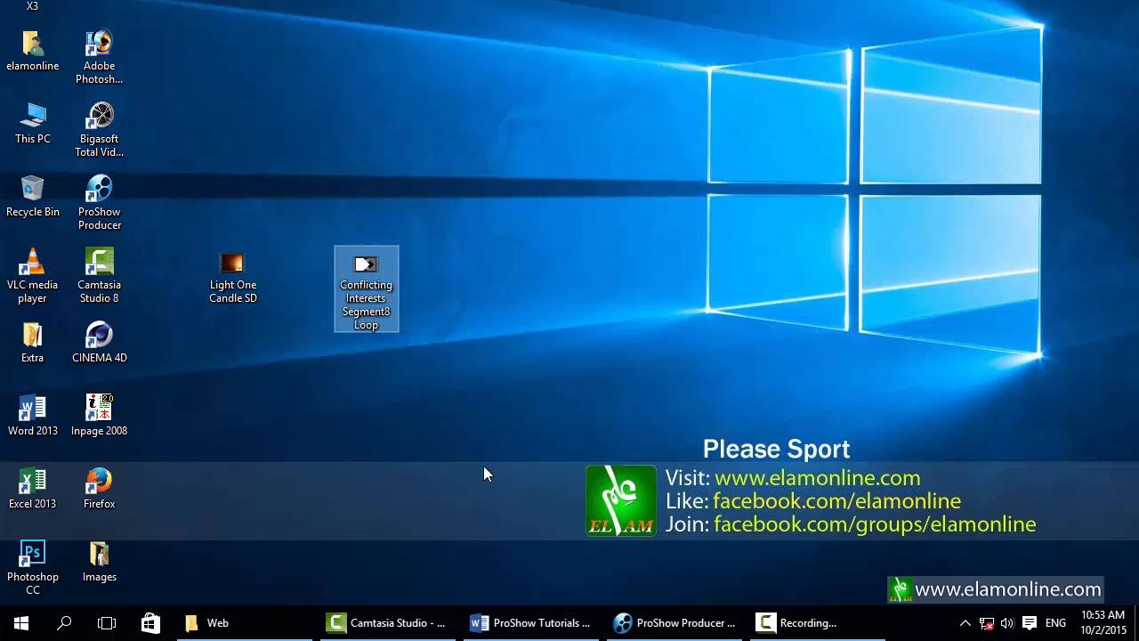
# Switch to the ProShow Tutorials Urdu and Hindi document in Word to view its topic list, and minimize it again
pyautogui.click(508, 620)
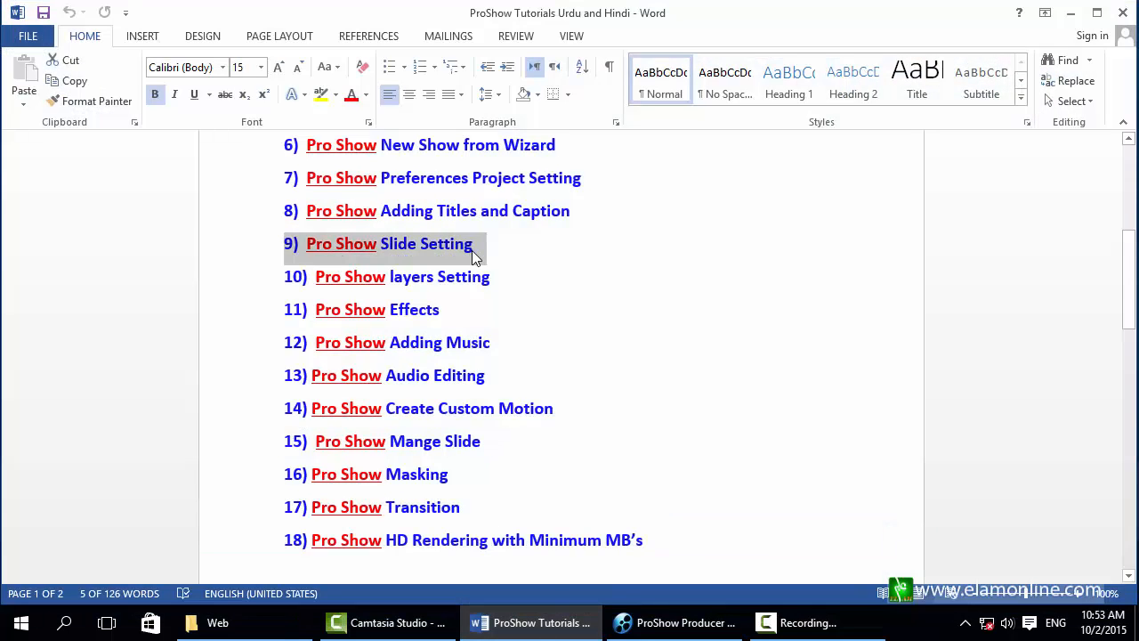
pyautogui.click(495, 622)
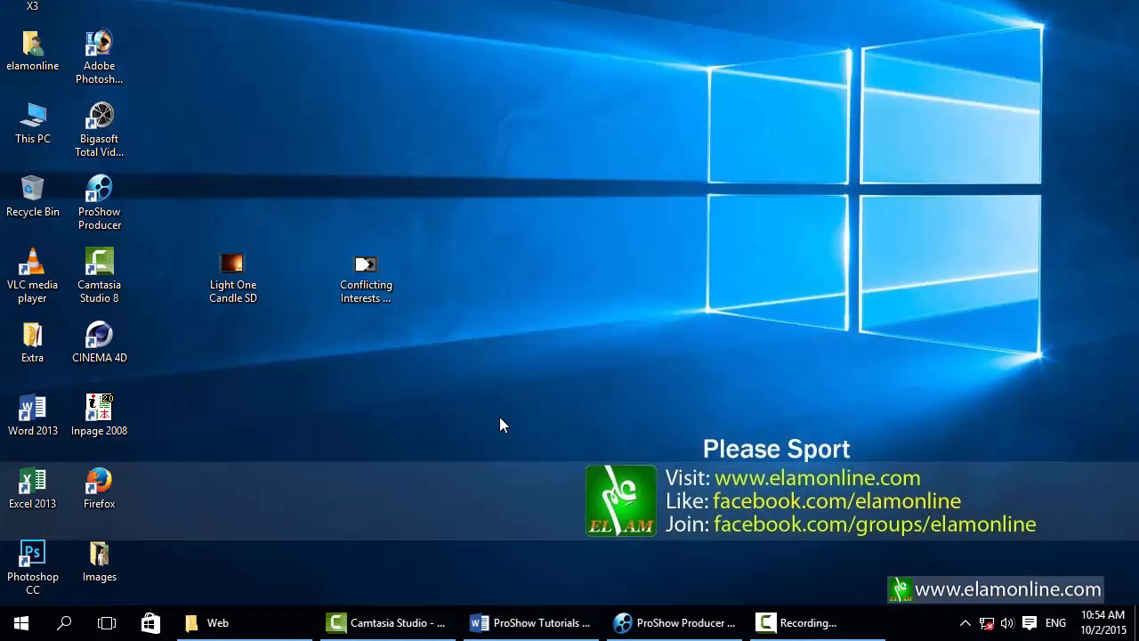